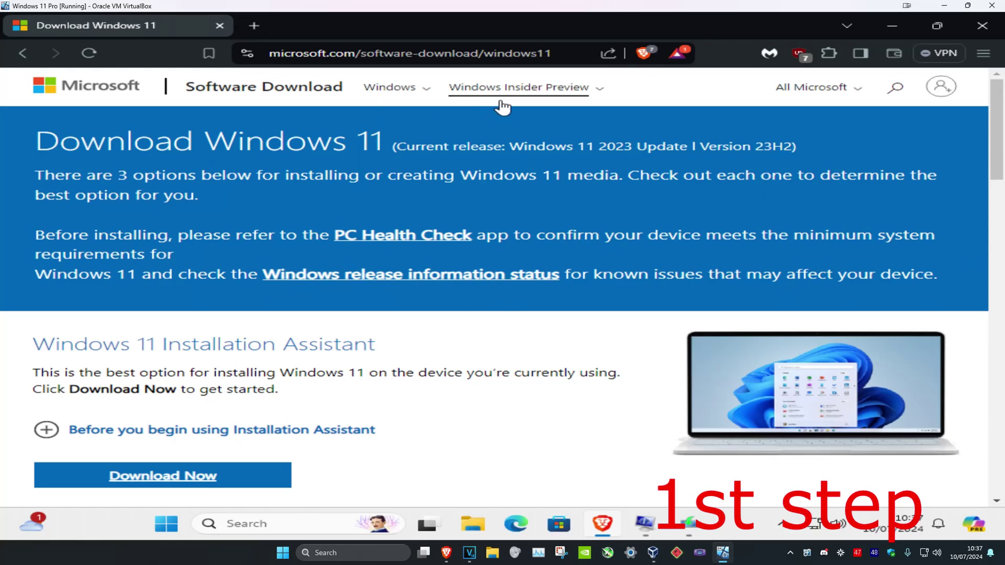
scroll(330, 228, down, 4)
scroll(324, 259, down, 1)
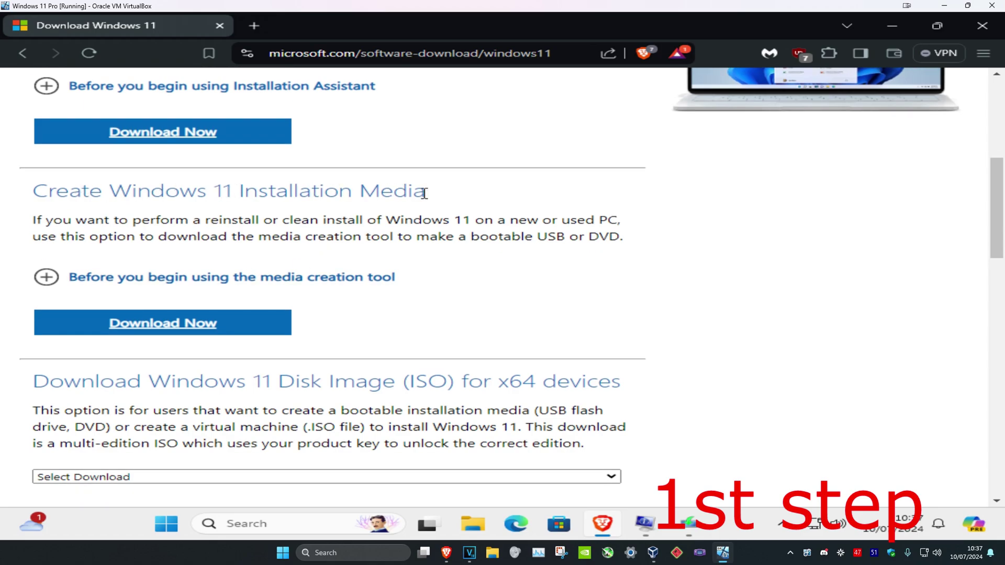
Download the Windows 11 media creation tool from Microsoft's Software Download page in Brave.
click(163, 324)
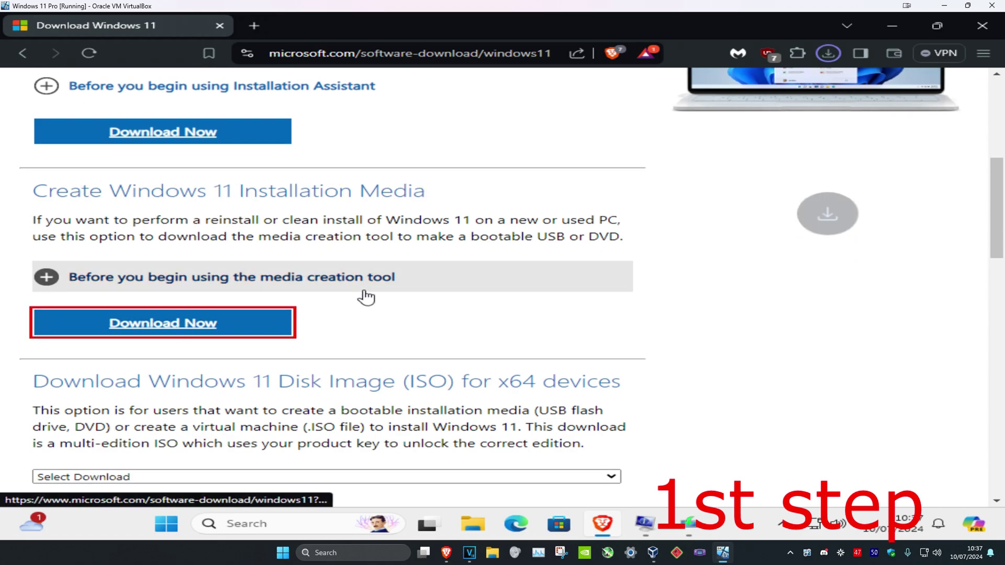
Run MediaCreationTool_Win11_23H2 from Brave's downloads and approve the User Account Control prompt.
click(829, 53)
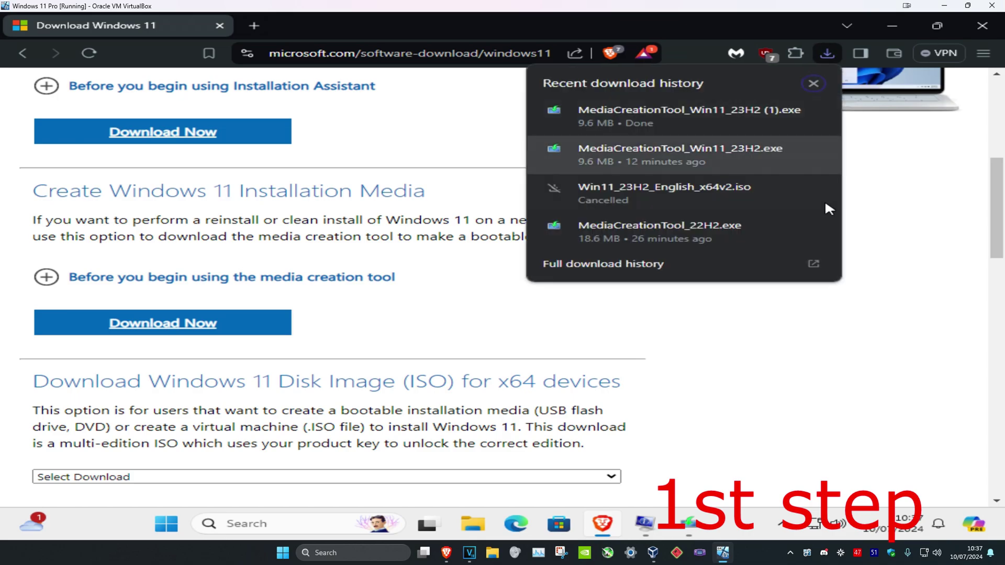
click(828, 53)
mouse_move(670, 115)
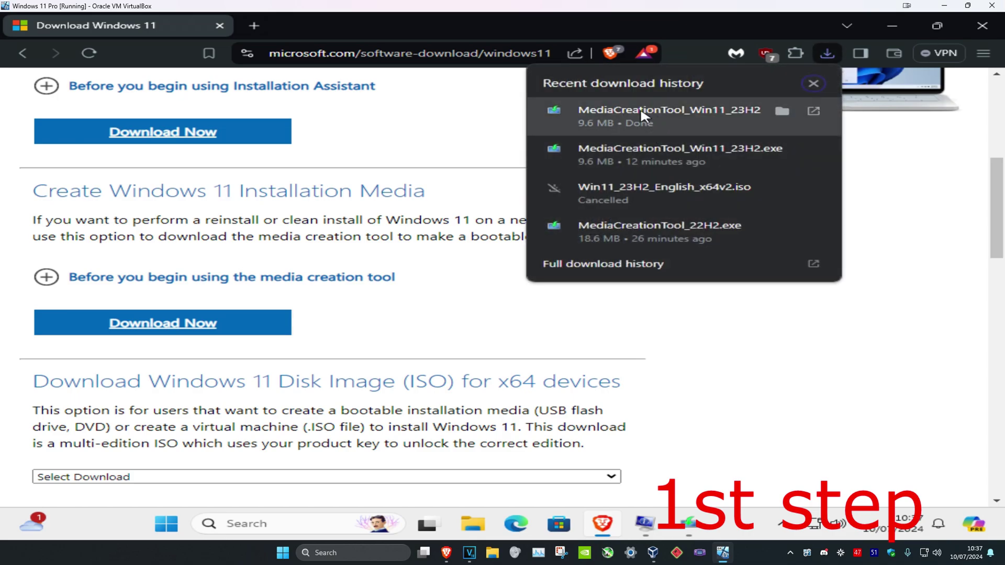
click(644, 115)
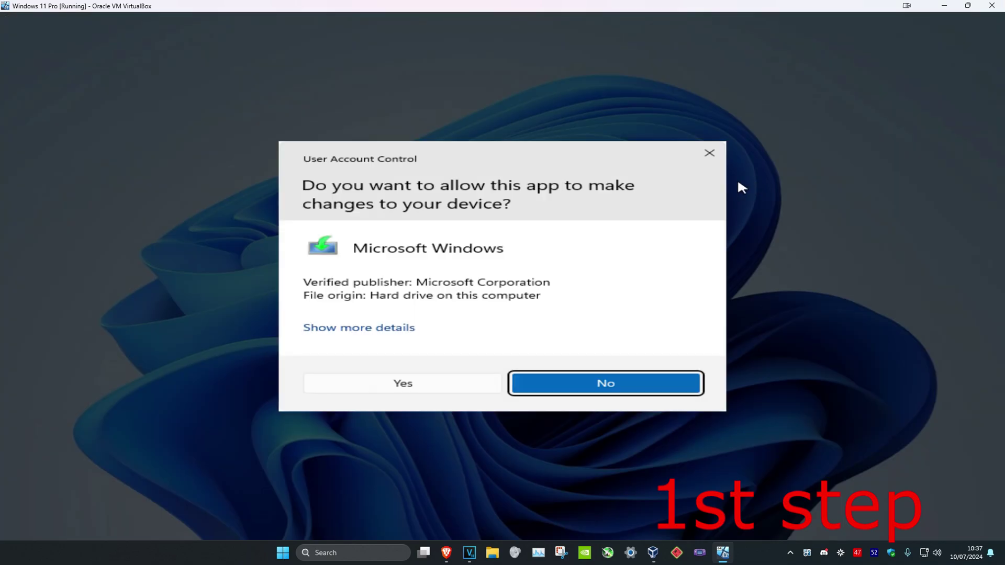
click(457, 385)
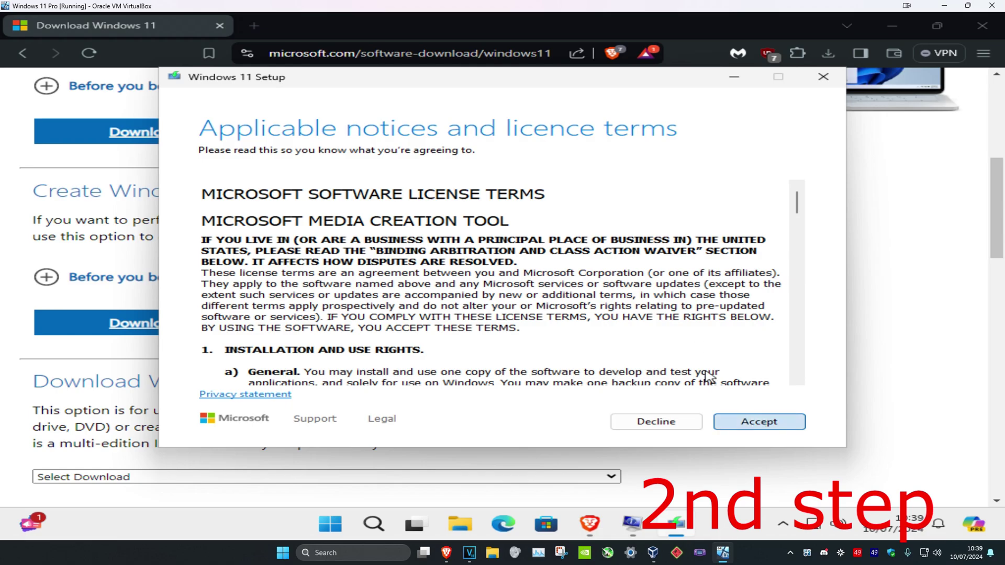
Accept the licence, keep English (United States) Windows 11, and choose ISO file media.
key(Return)
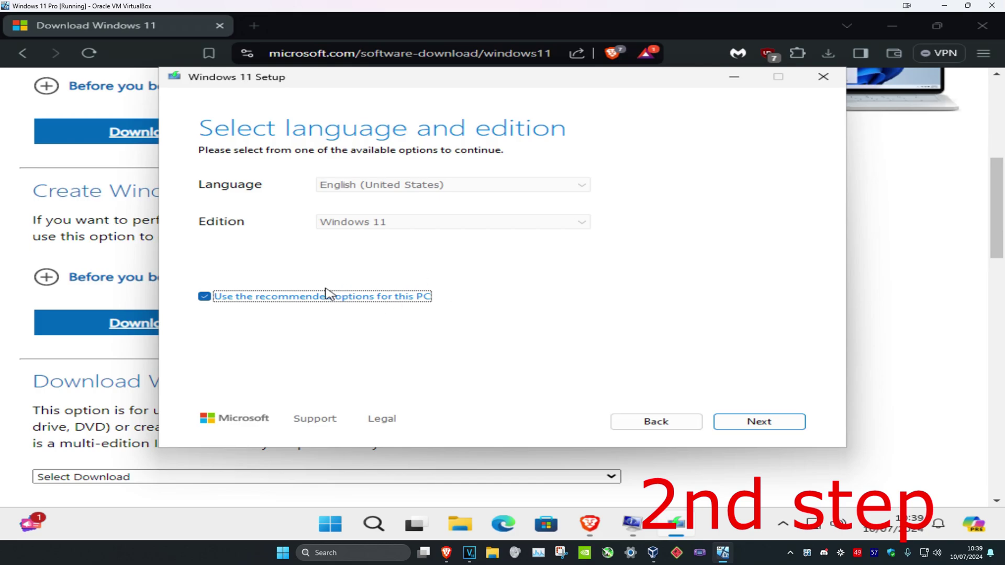
click(204, 300)
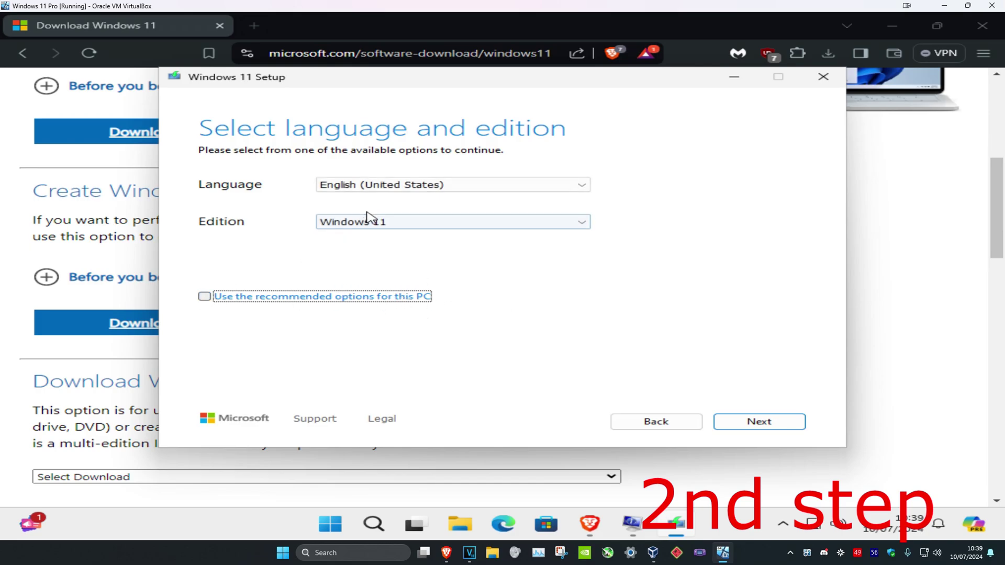
click(354, 188)
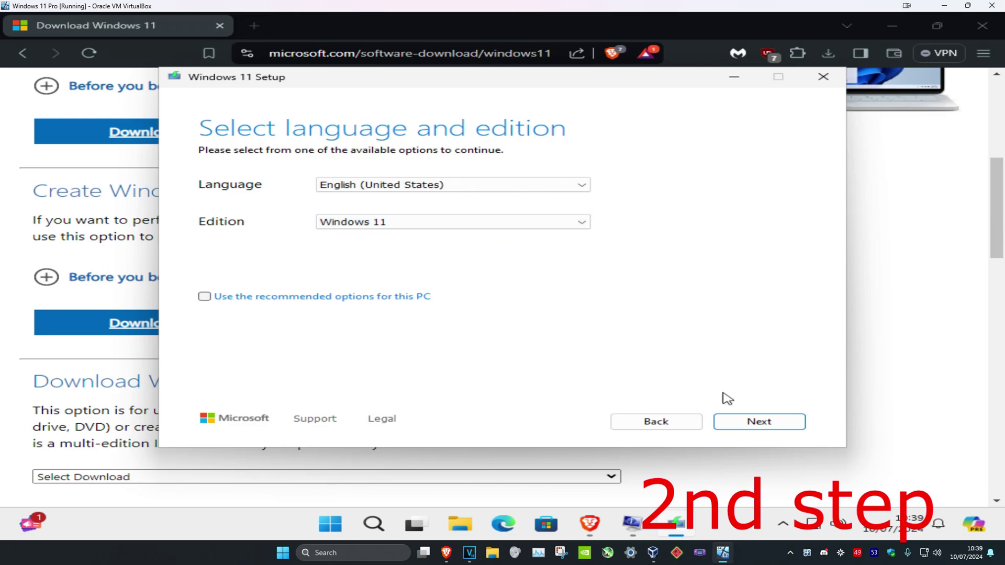
click(759, 423)
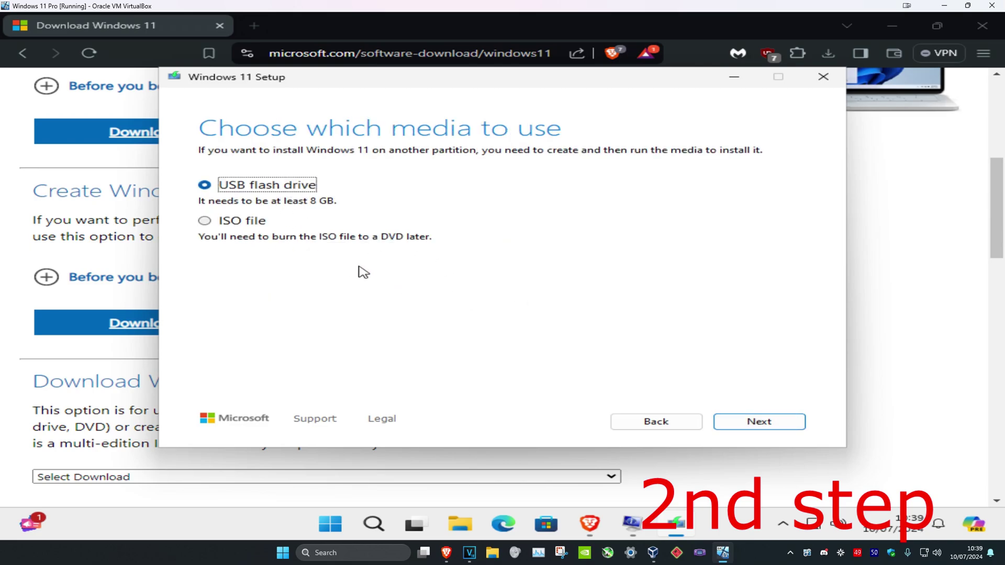
click(206, 221)
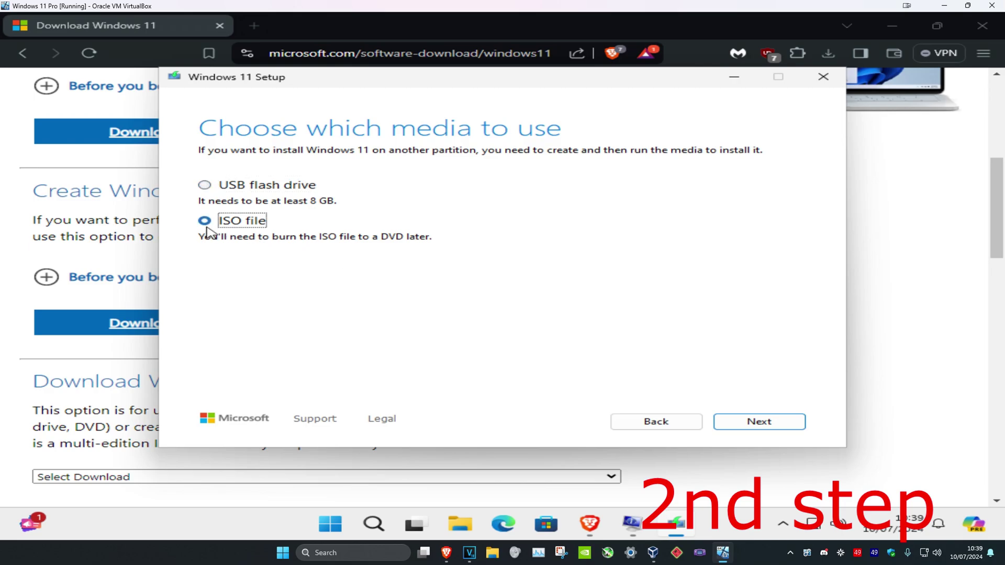
click(758, 423)
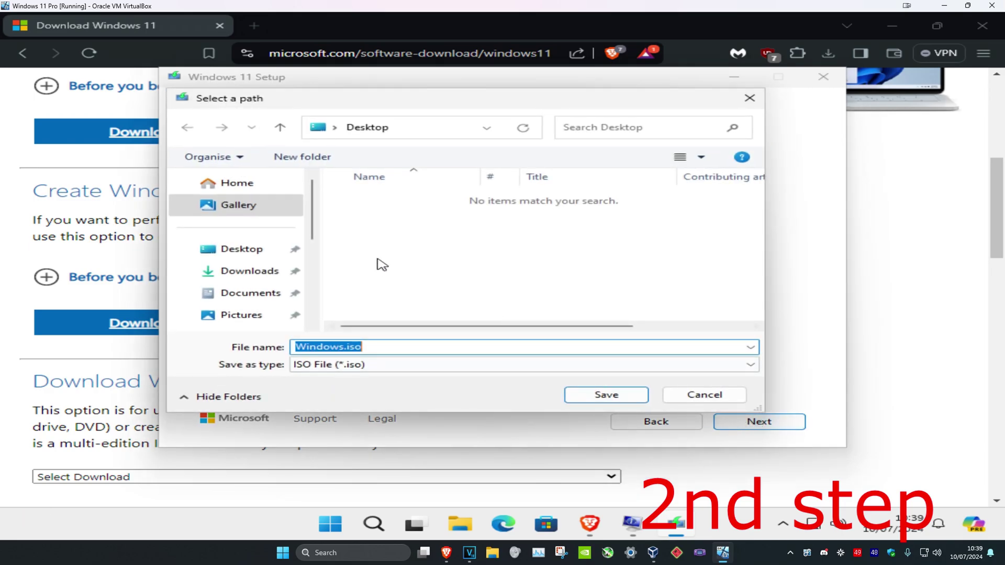
Save the ISO file as 'Windows' in the Desktop folder.
click(236, 249)
click(387, 348)
text(Win)
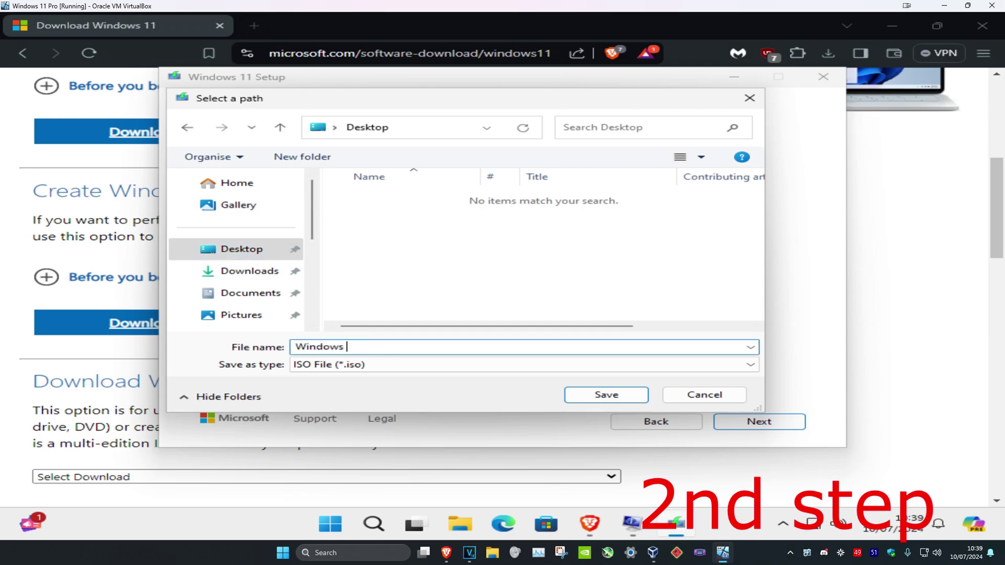
click(605, 394)
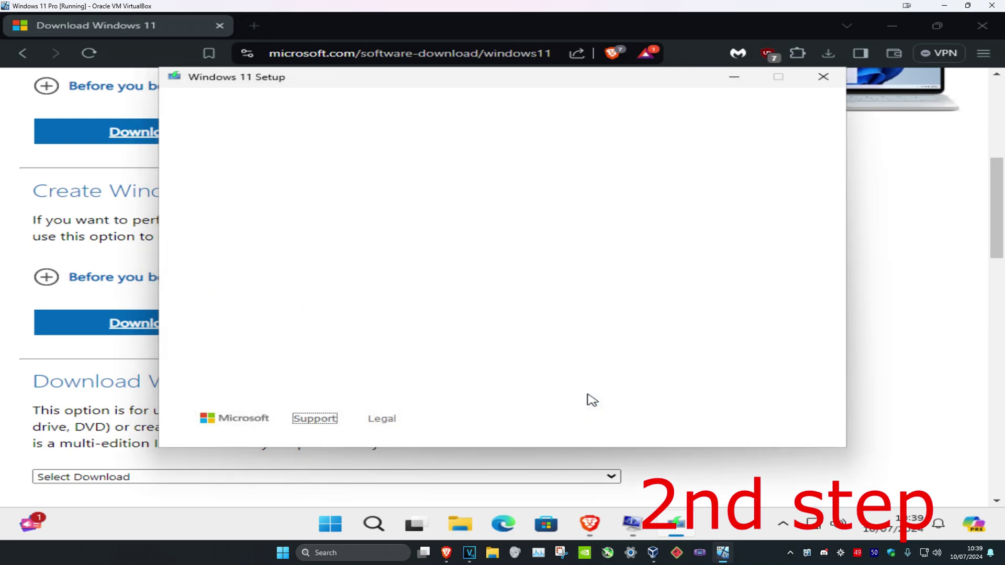